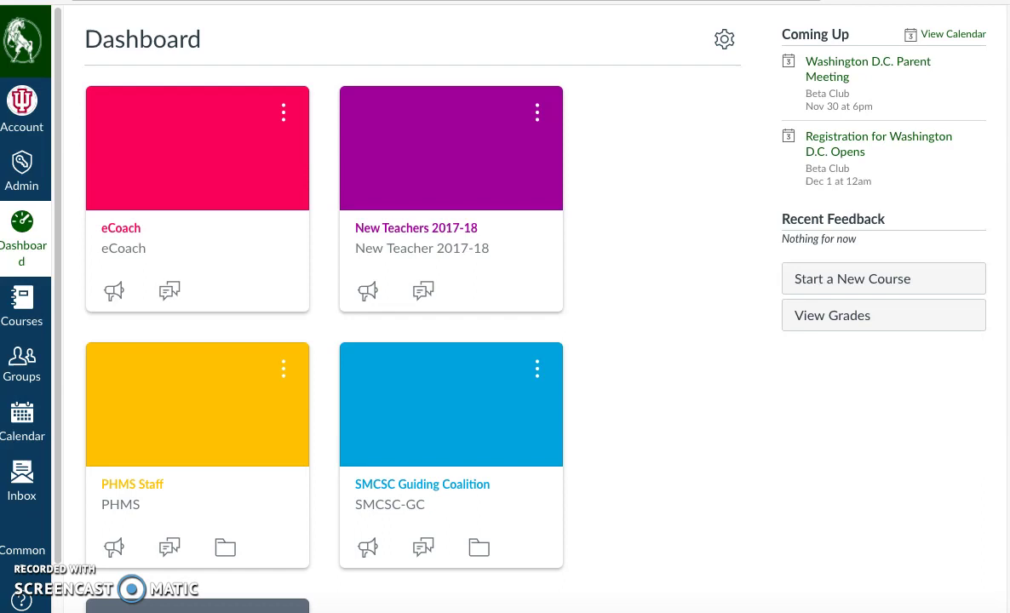
Open the eCoach course's feature options and read the description of Recurring Calendar Events
click(128, 228)
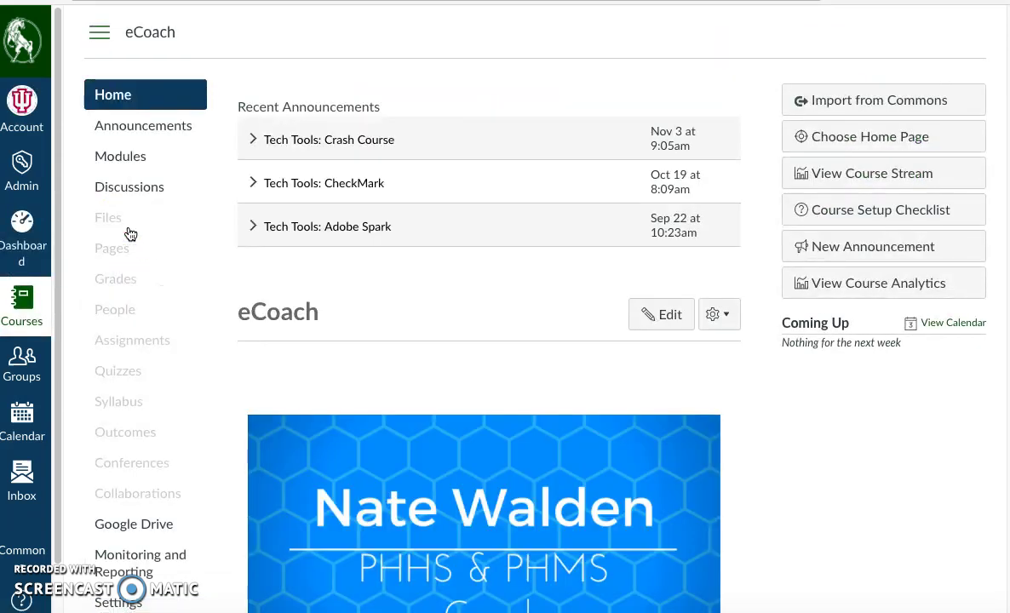
click(134, 603)
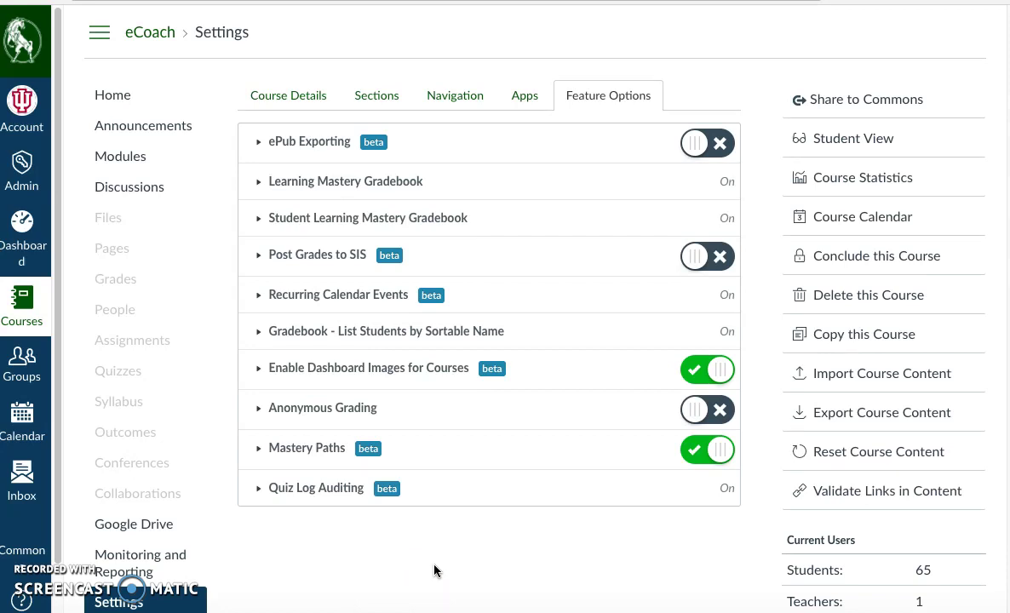
click(259, 298)
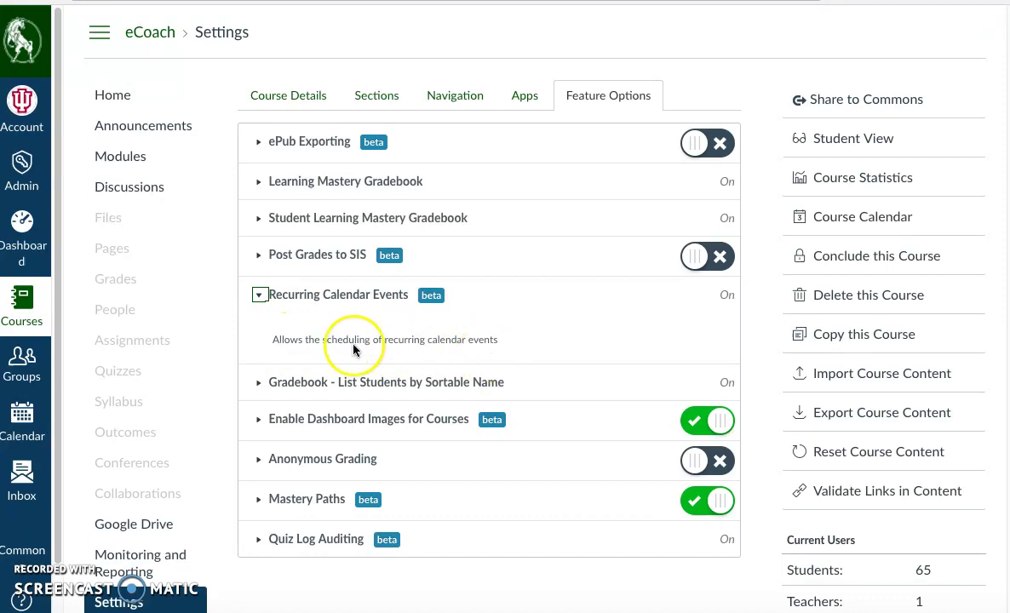
click(260, 298)
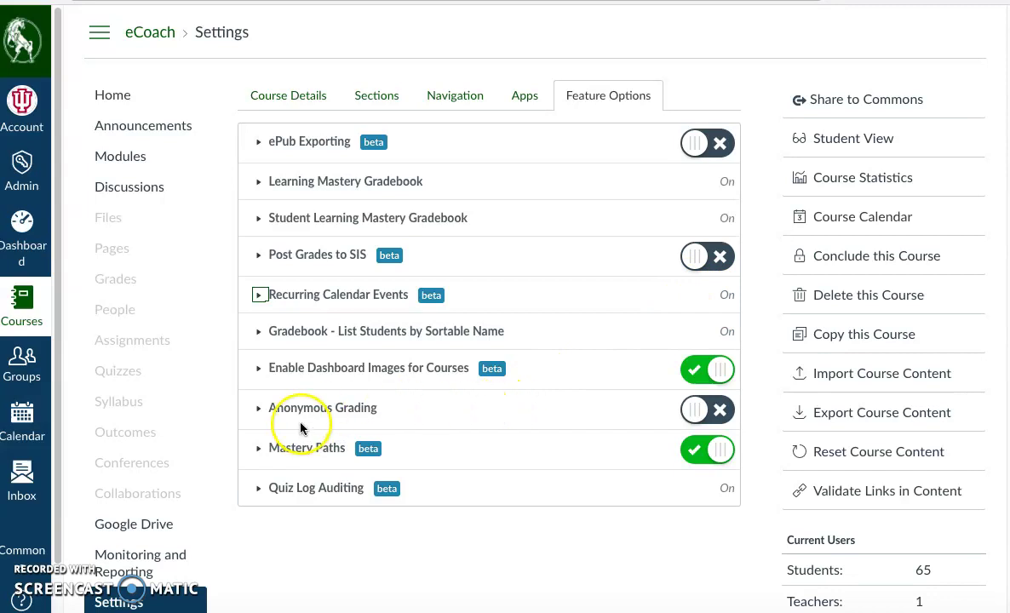
Start a calendar event titled Tutorial on November 30, 2017 in the personal calendar and open its full set of options
click(32, 429)
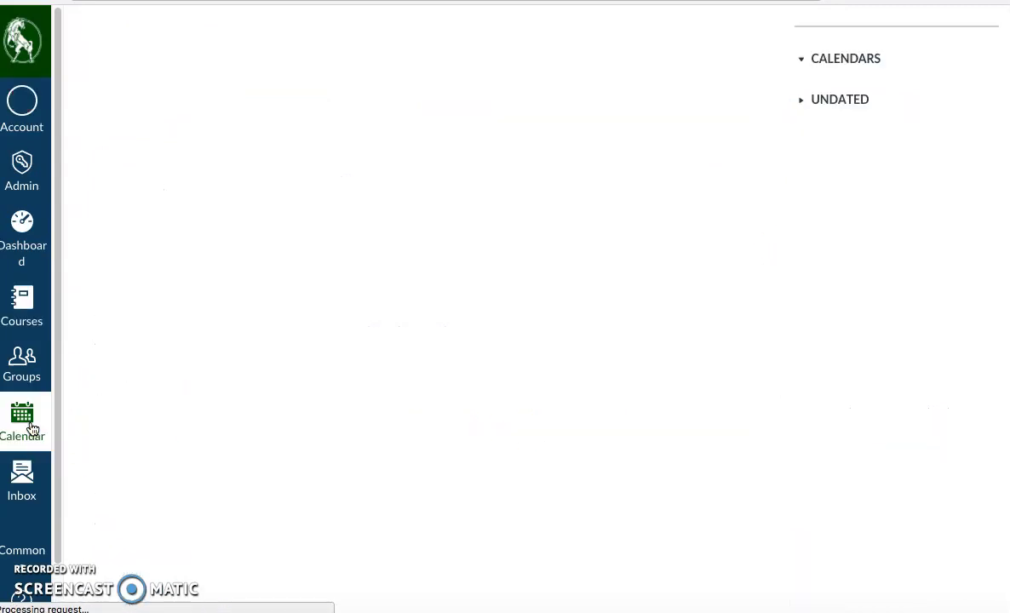
click(521, 516)
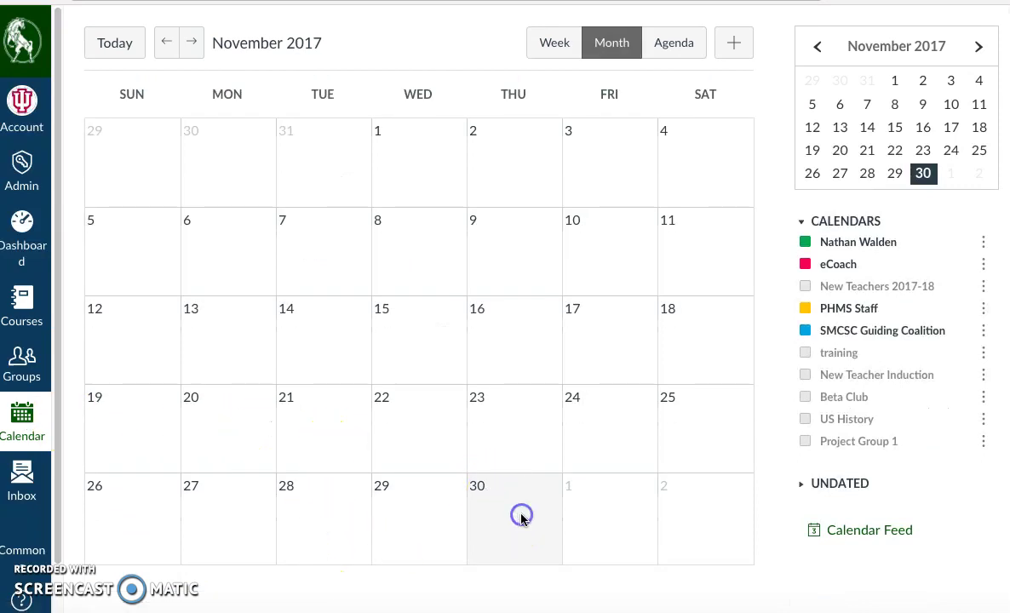
click(450, 226)
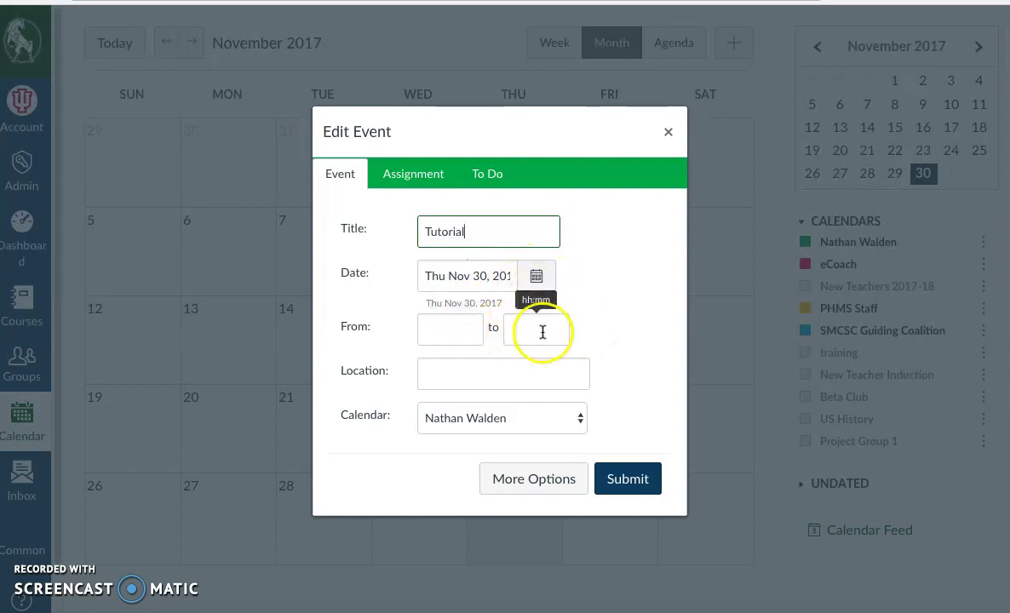
click(511, 418)
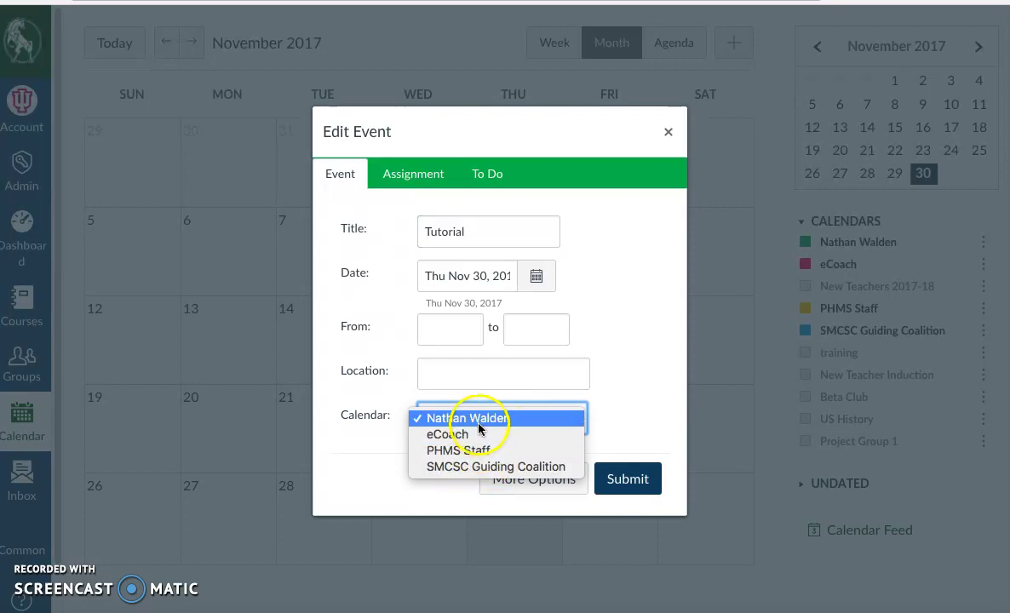
click(481, 419)
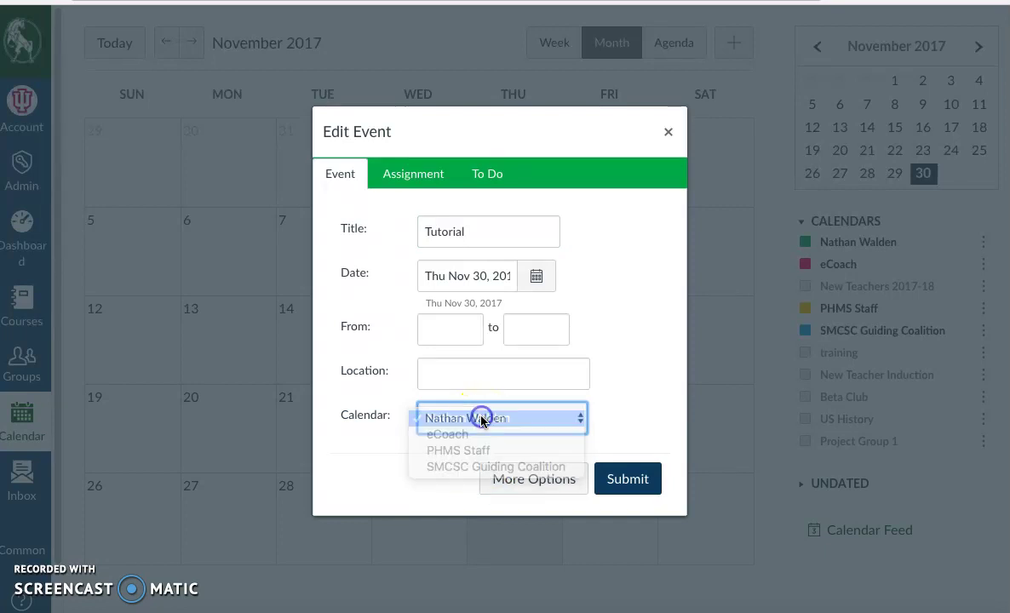
click(521, 482)
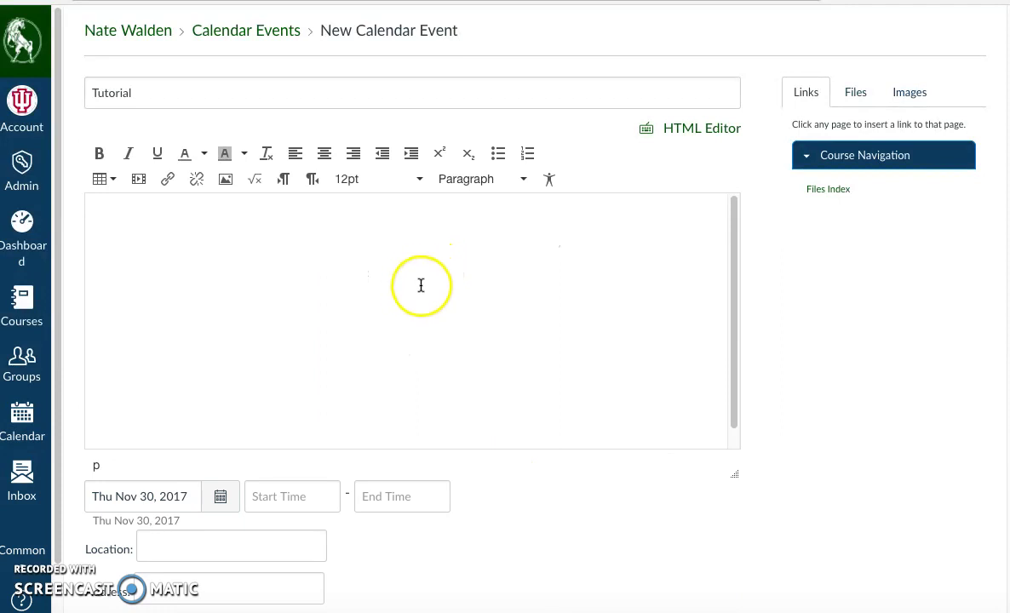
Turn on repetition for the Tutorial event with an interval of every 1 week
scroll(357, 354, down, 1)
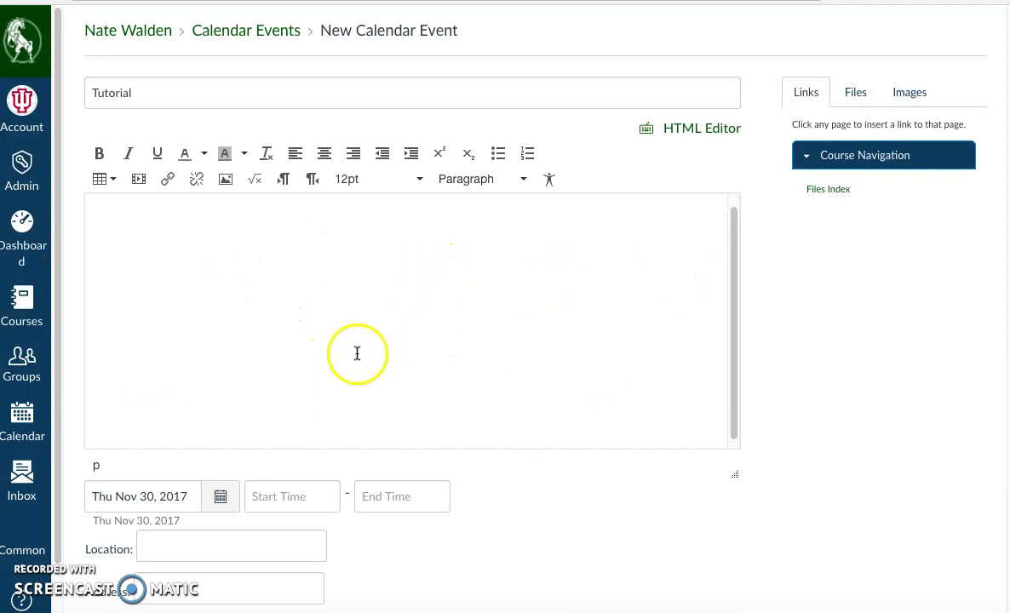
scroll(763, 339, down, 2)
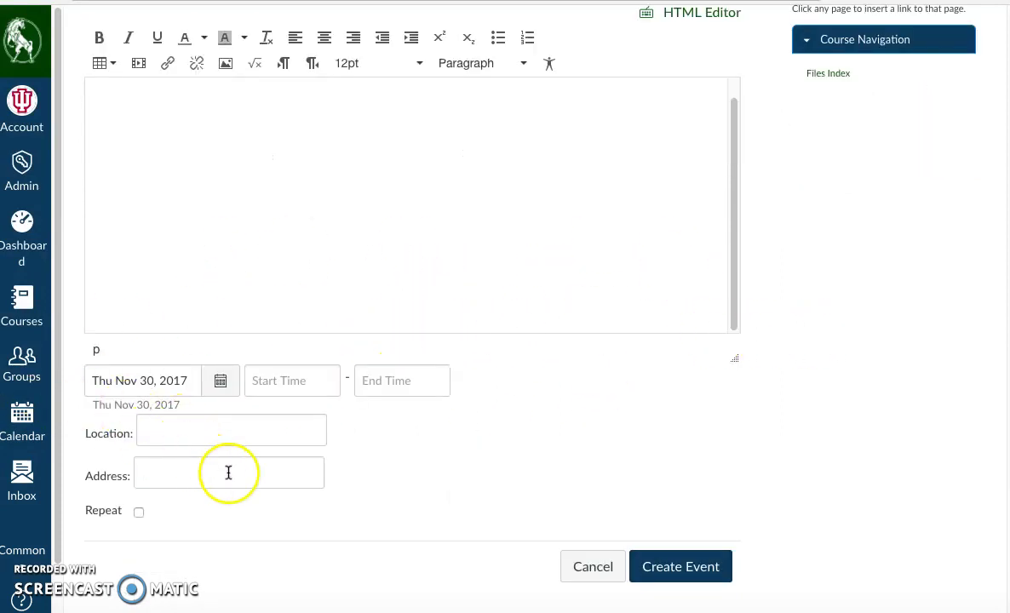
scroll(228, 473, down, 1)
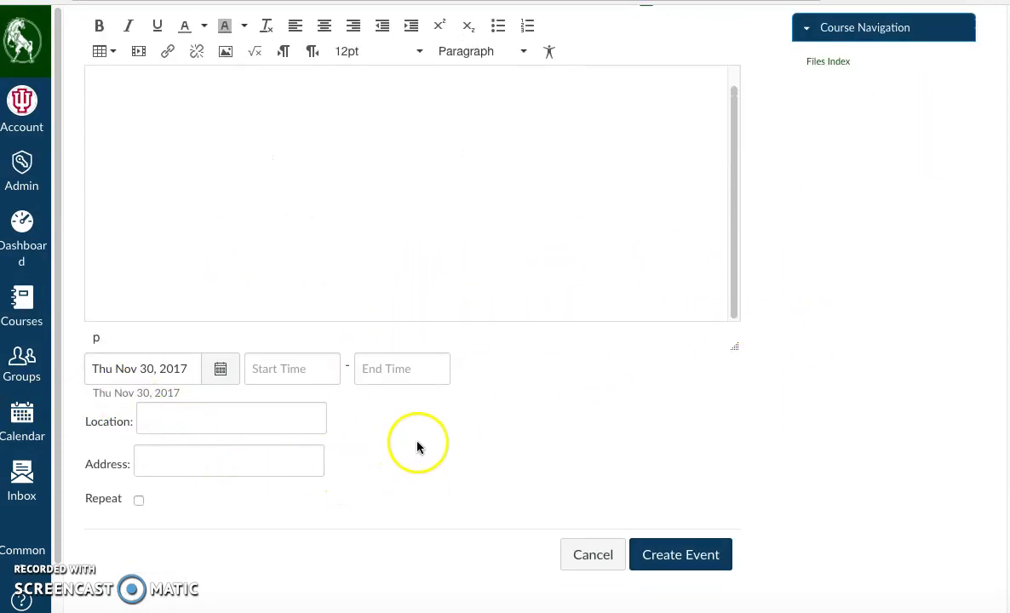
click(139, 502)
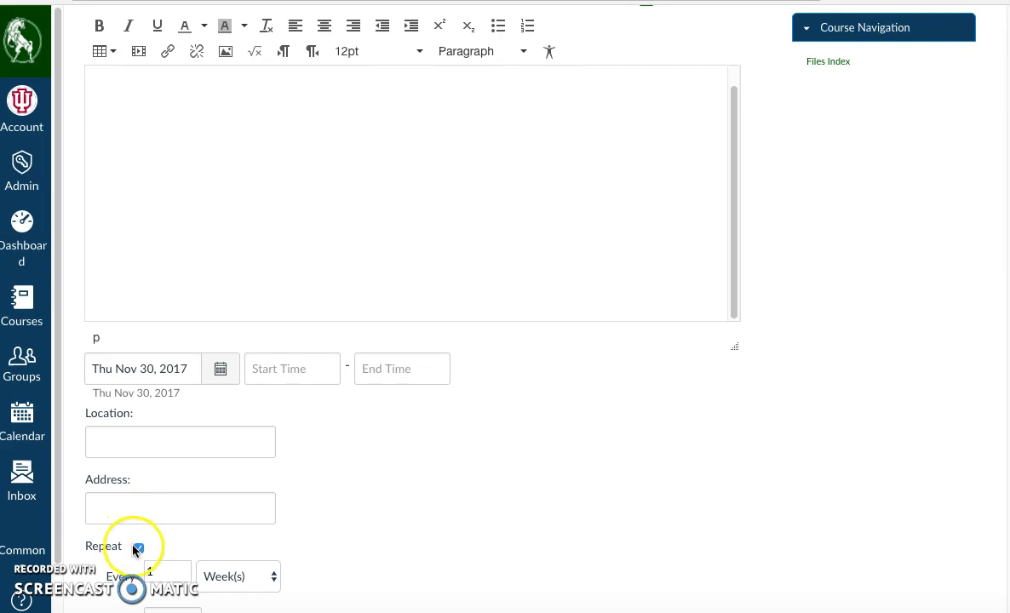
scroll(469, 520, down, 2)
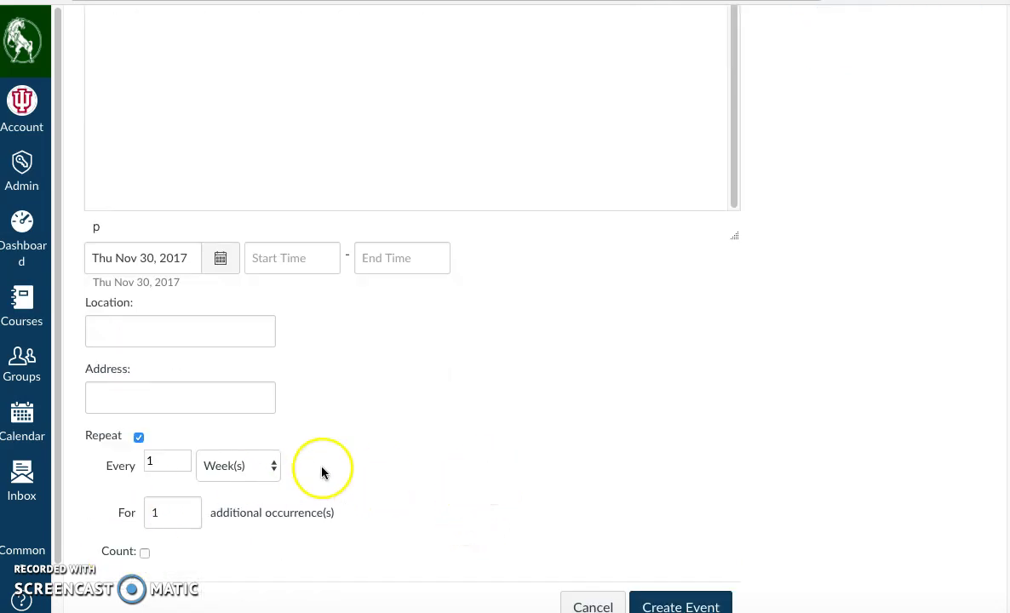
click(158, 463)
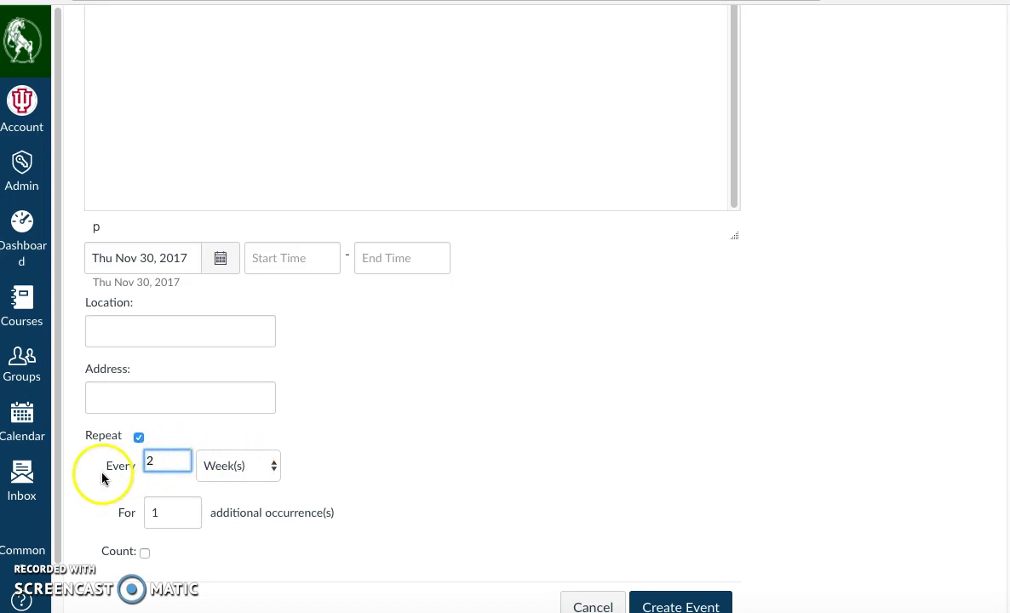
click(175, 482)
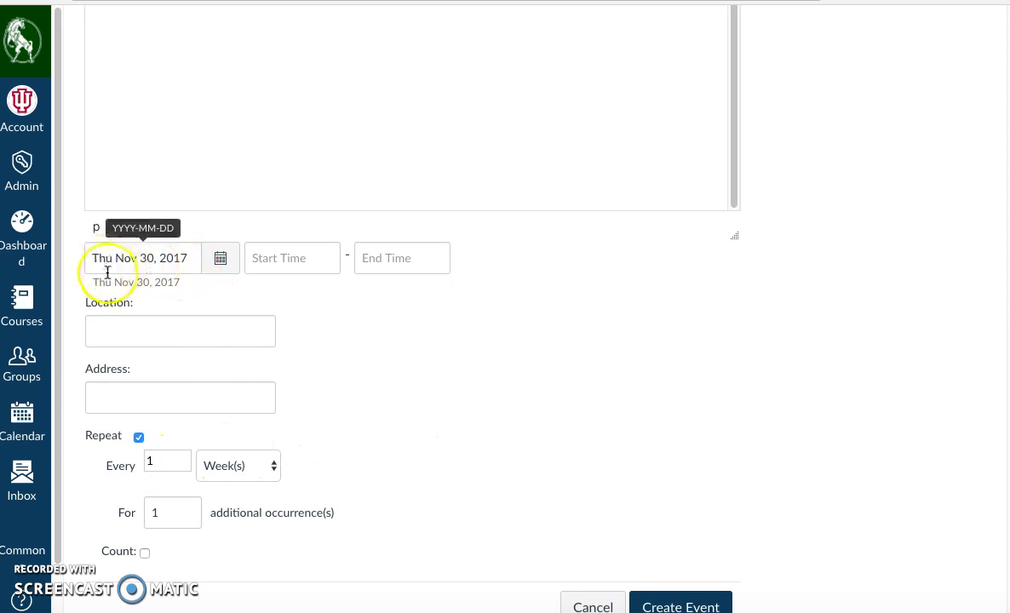
Create the Tutorial event with 5 additional occurrences and the Count option enabled
click(167, 512)
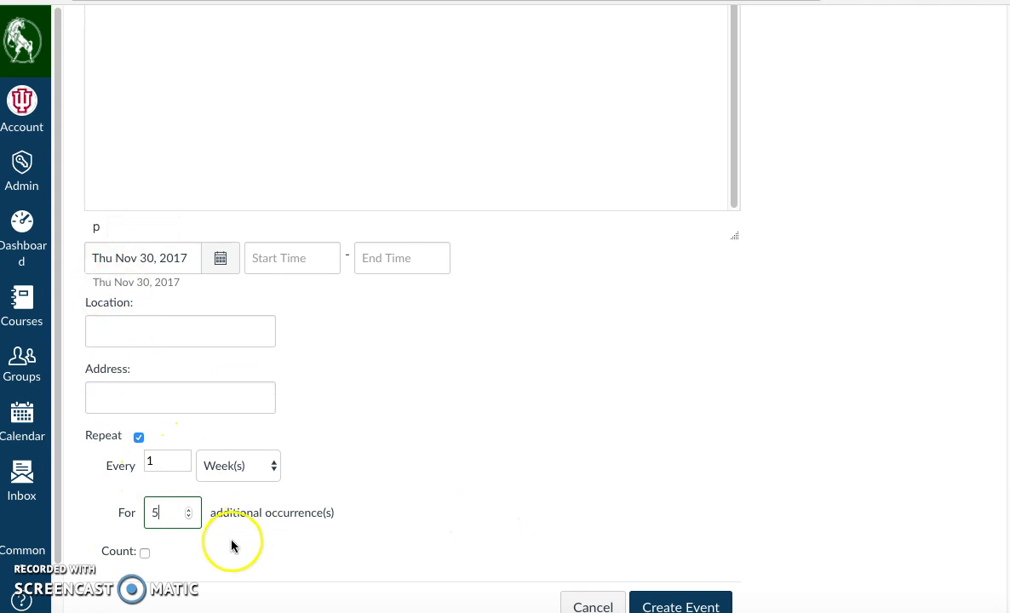
click(144, 553)
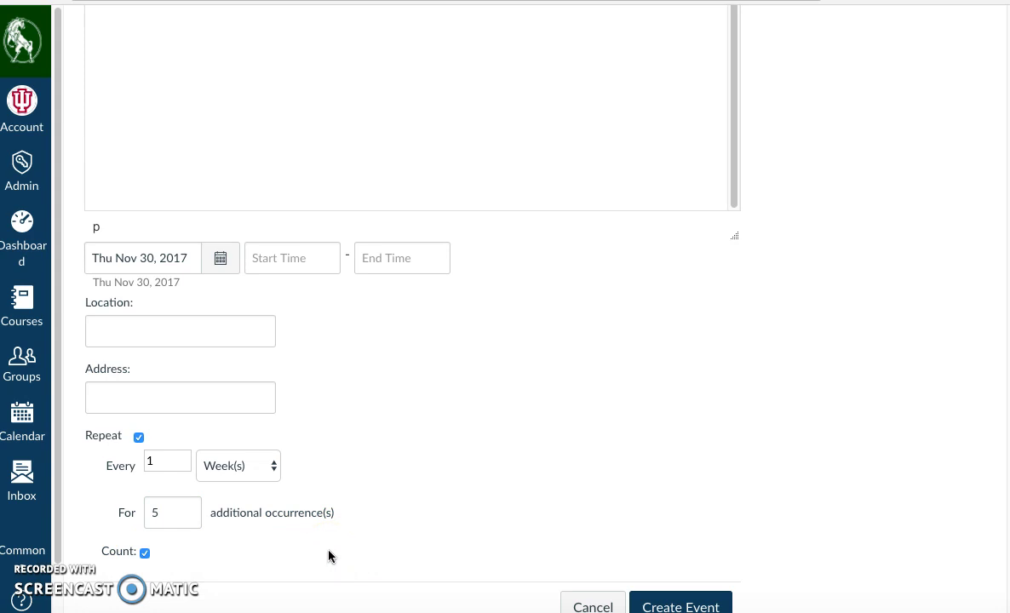
click(267, 584)
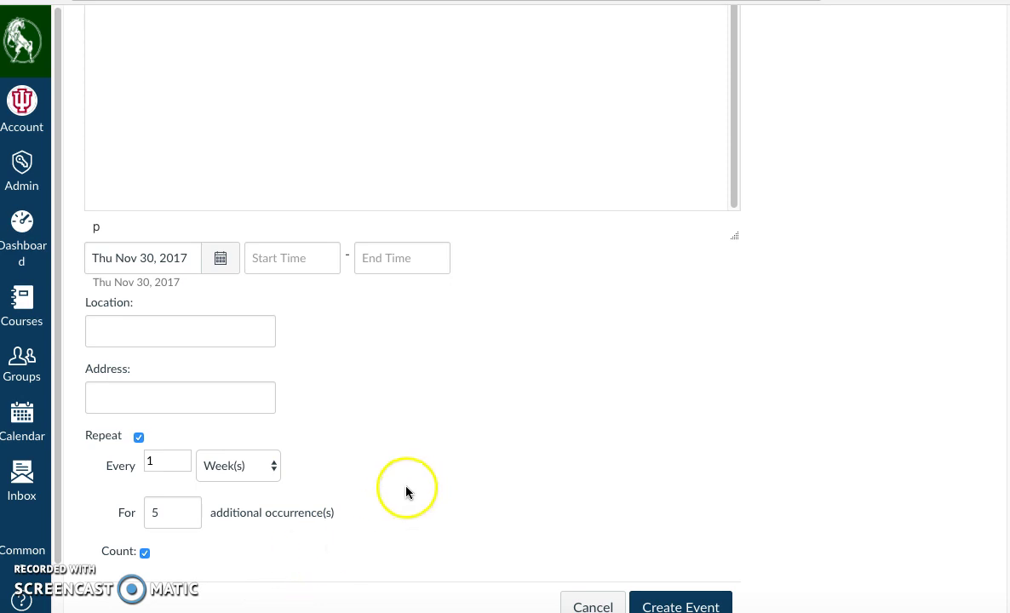
click(677, 605)
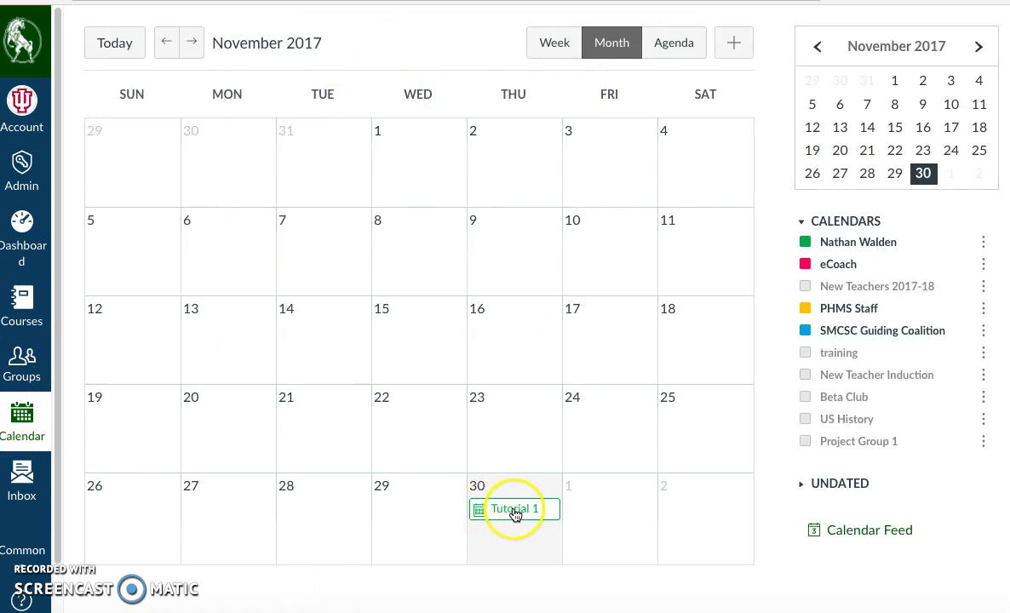
Check the Tutorial event on November 30 and its weekly repeats in the following months of the calendar
mouse_move(540, 517)
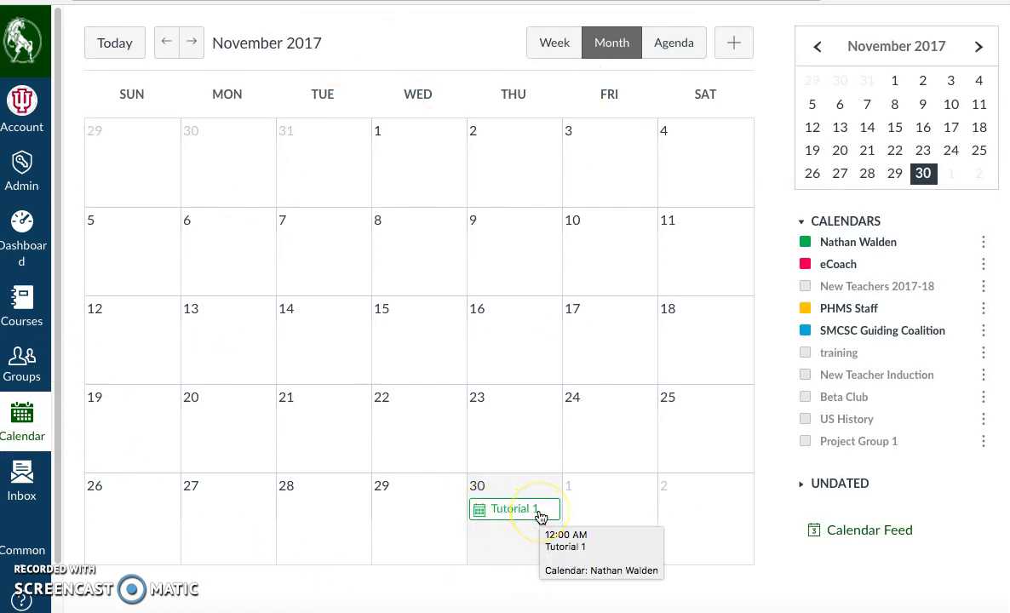
click(192, 43)
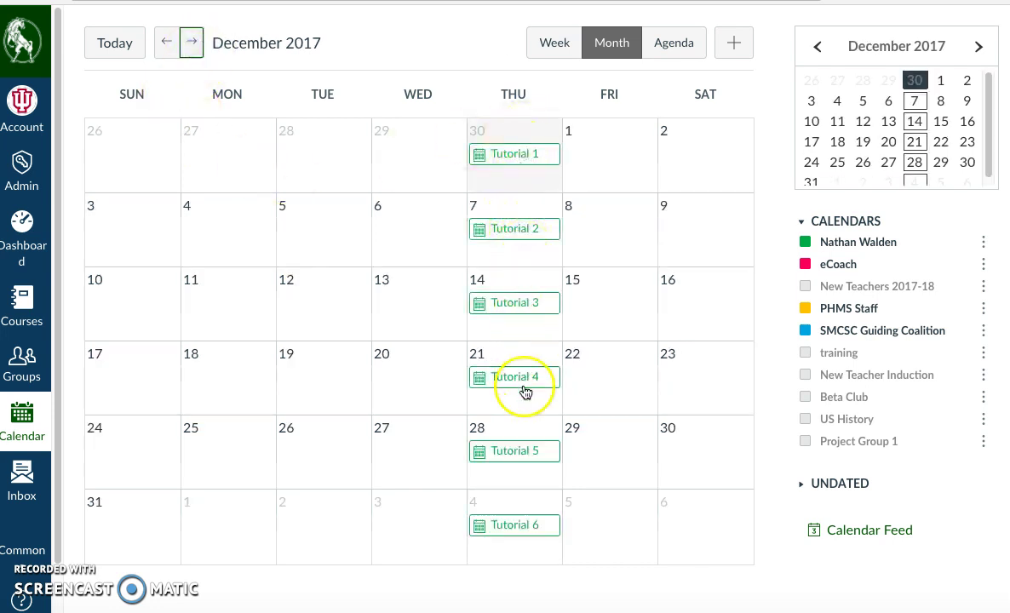
click(191, 42)
click(166, 42)
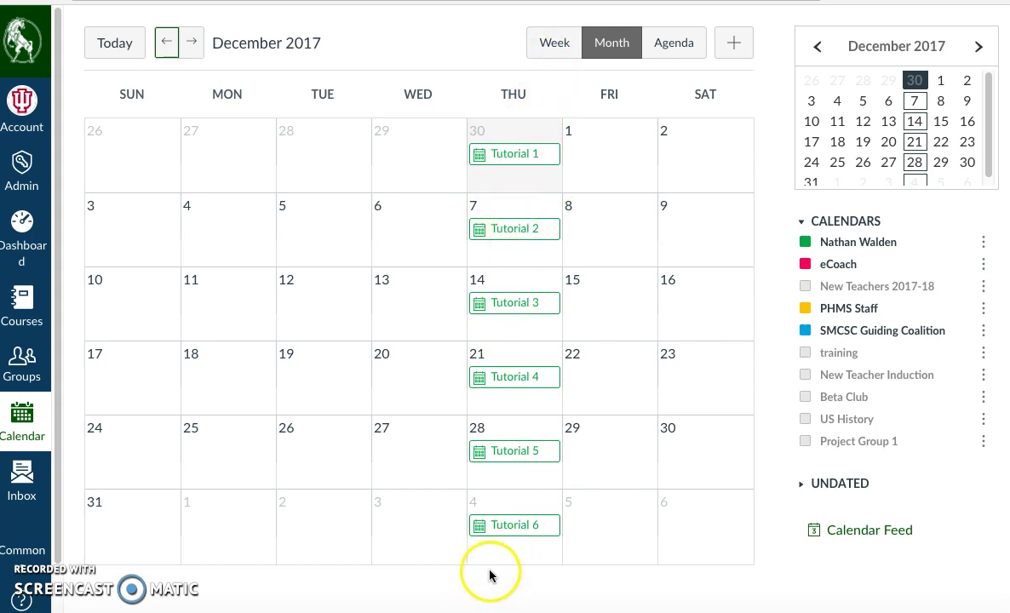
Delete the Tutorial 3 event on December 14 from the calendar
click(527, 312)
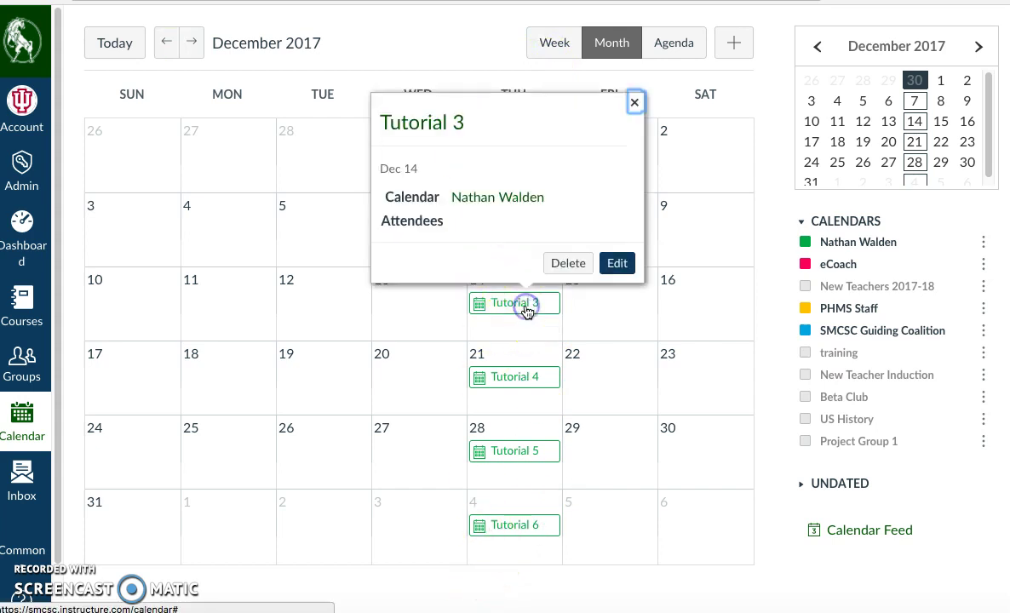
click(576, 271)
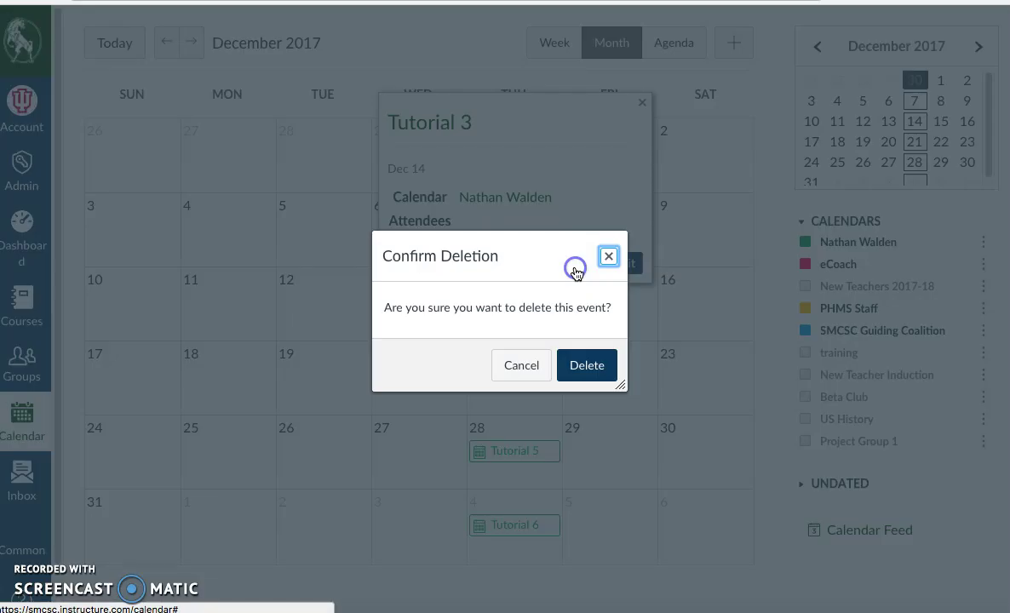
click(586, 365)
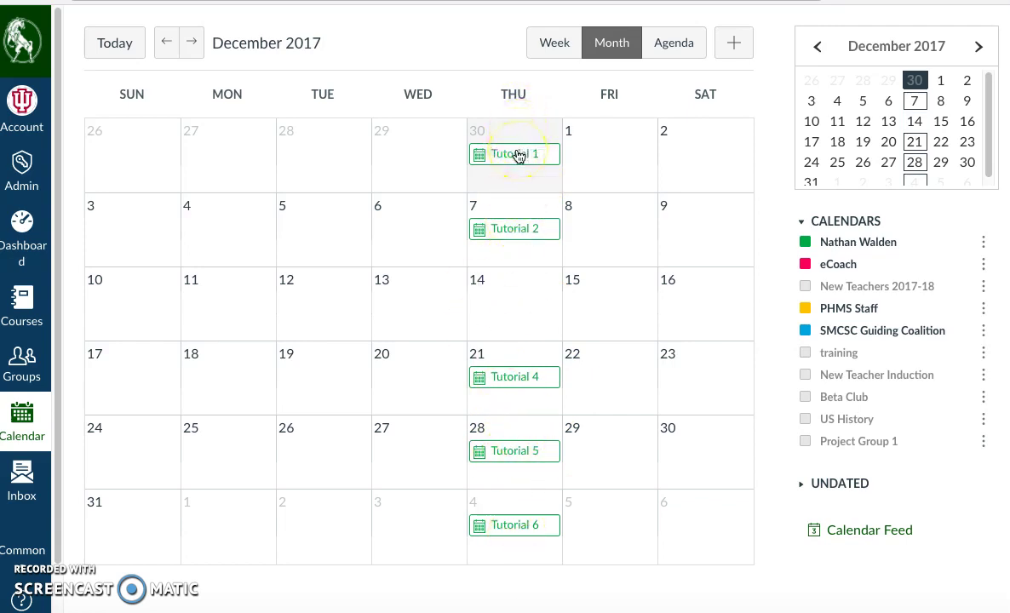
Delete the Tutorial 6 event on January 4, 2018 from the calendar
click(514, 526)
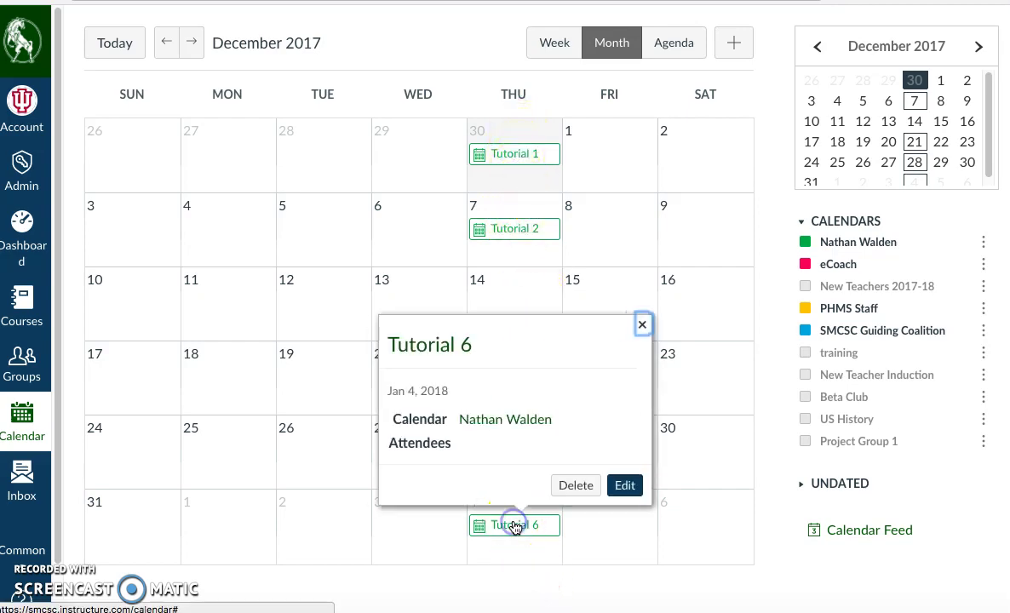
click(566, 487)
click(572, 366)
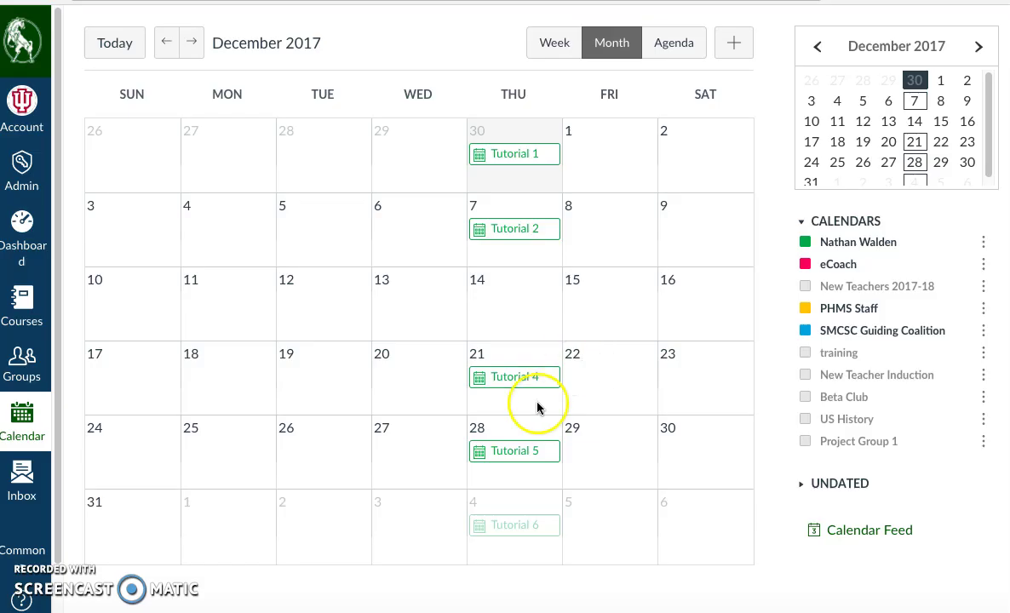